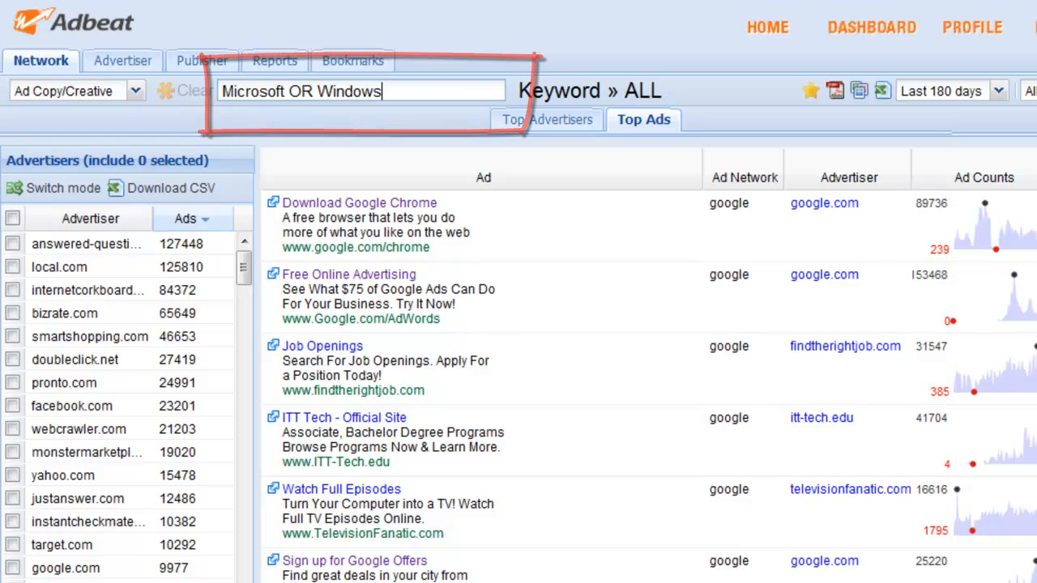
# Run the 'Microsoft OR Windows' keyword search to list Microsoft and Windows-related top ads.
pyautogui.press('Return')
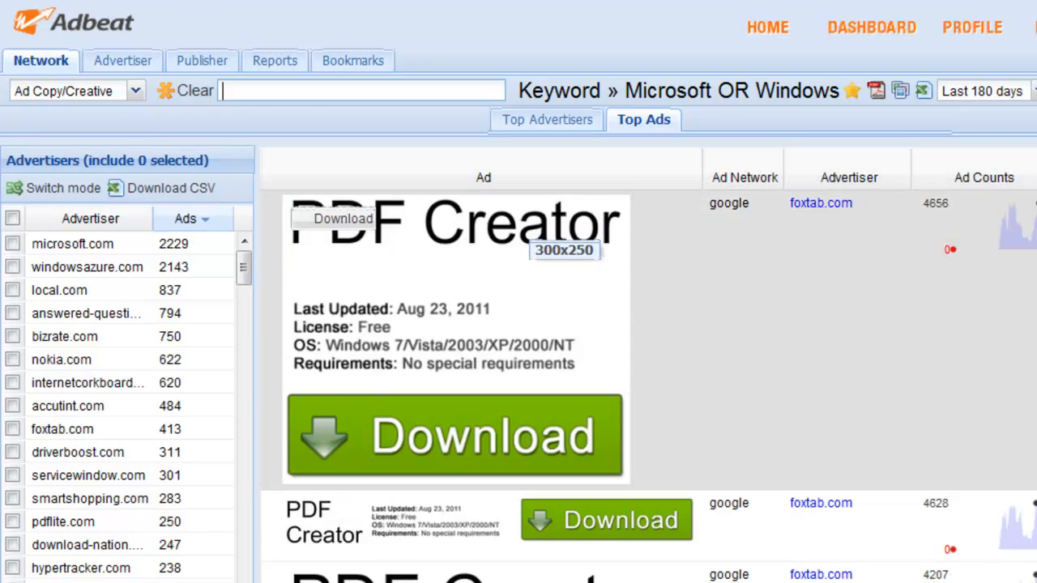
pyautogui.scroll(-1, 576, 378)
pyautogui.scroll(-1, 578, 410)
pyautogui.scroll(-2, 597, 414)
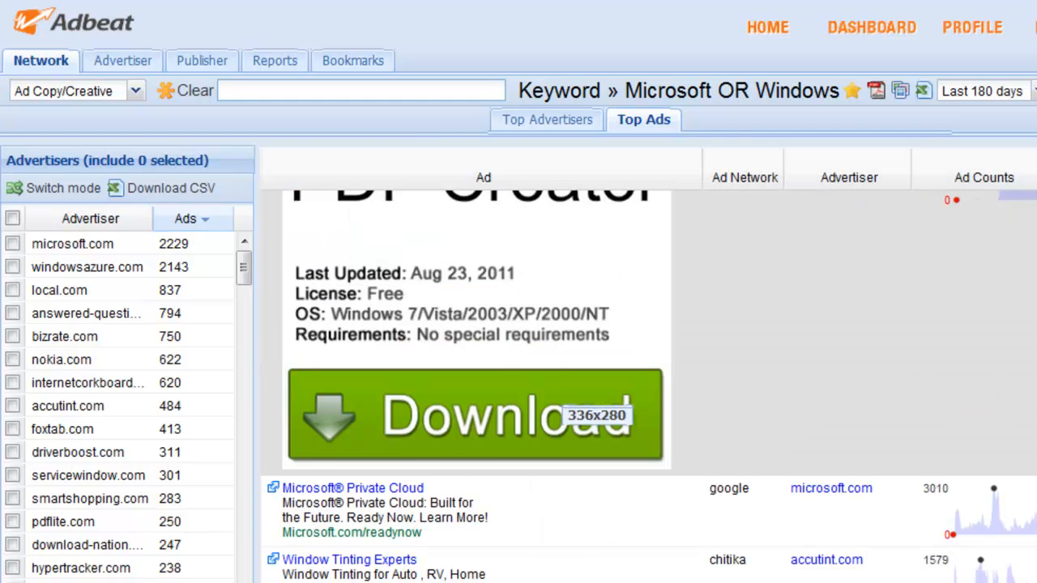
pyautogui.scroll(-1, 597, 409)
pyautogui.scroll(-1, 596, 410)
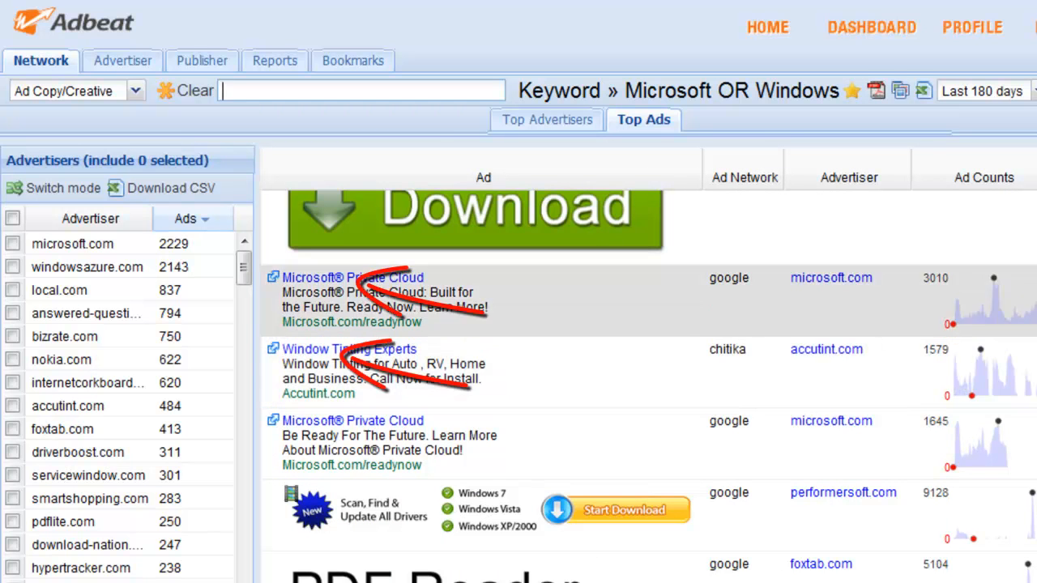
pyautogui.write('Mic')
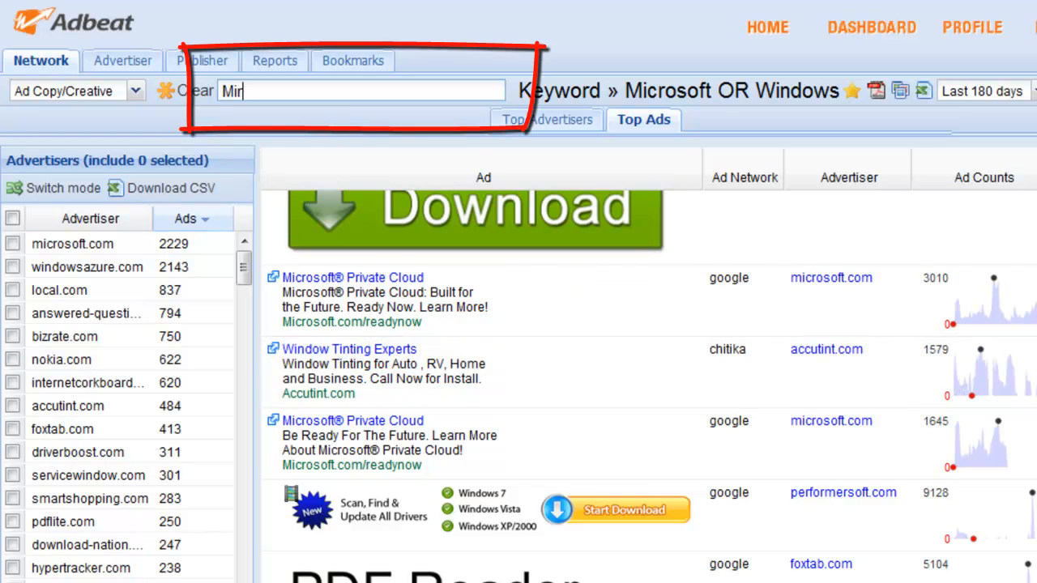
pyautogui.write('rosoft')
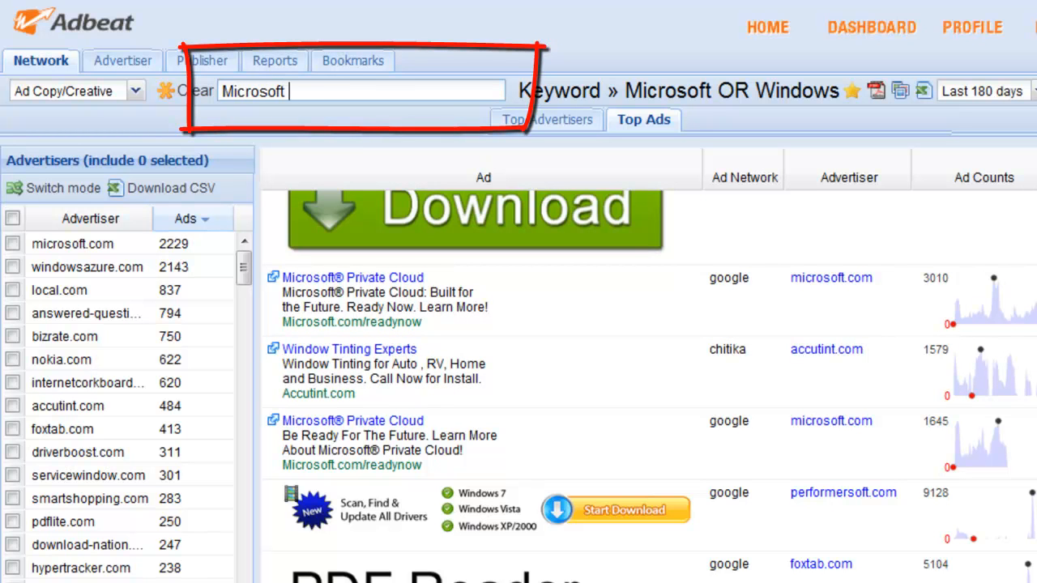
pyautogui.write(' Windows')
# Run the 'Microsoft Windows' keyword search, replacing results with Windows Server and driver download ads.
pyautogui.press('Return')
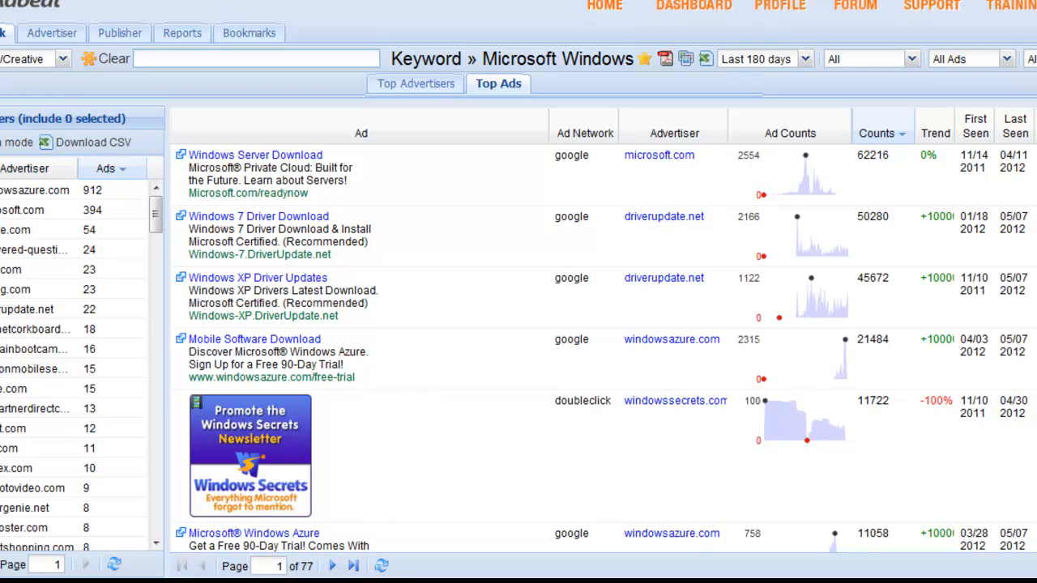
pyautogui.write('diet AND (food OR pill OR recipe)')
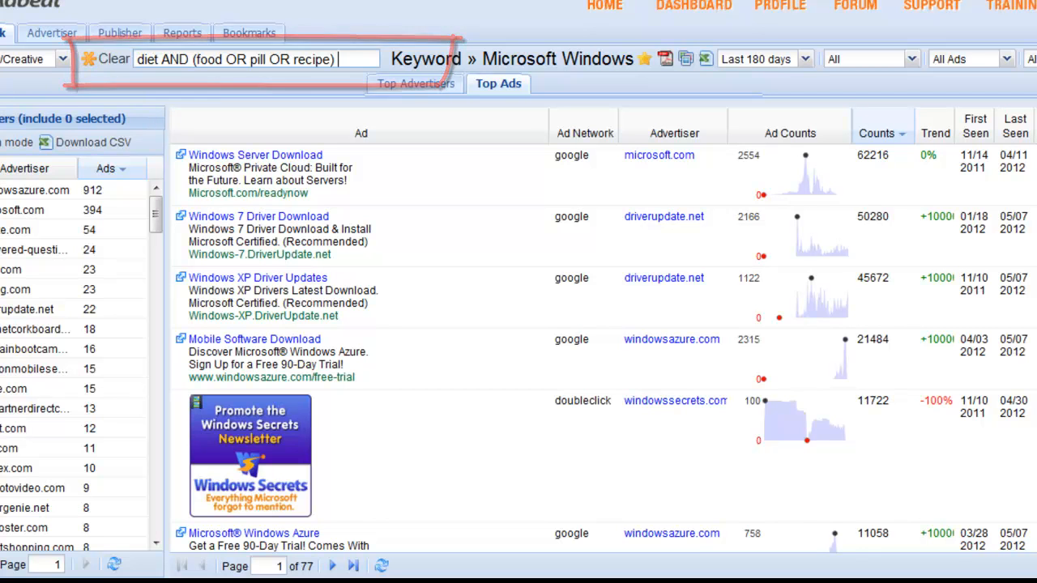
# Run the boolean search 'diet AND (food OR pill OR recipe)' to list diet food, pill and recipe ads.
pyautogui.press('Return')
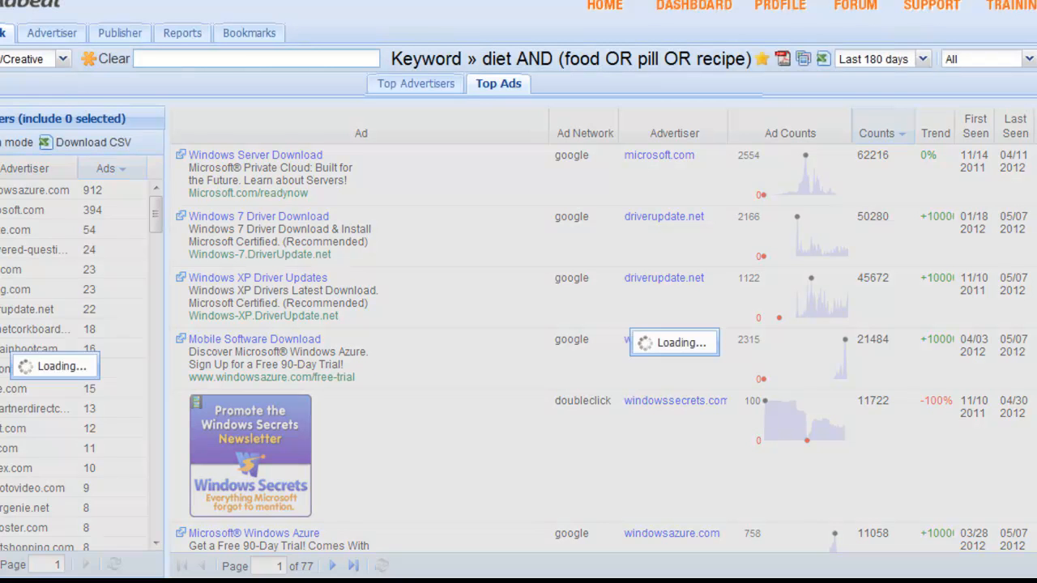